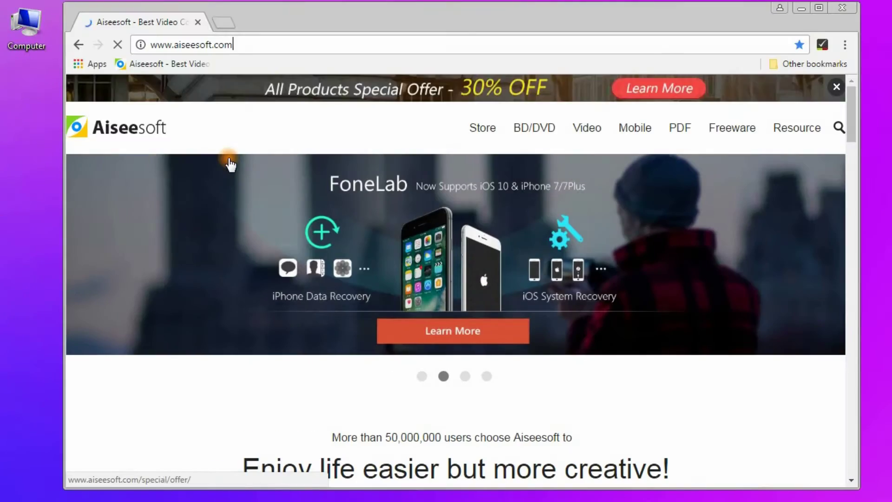
text(-a)
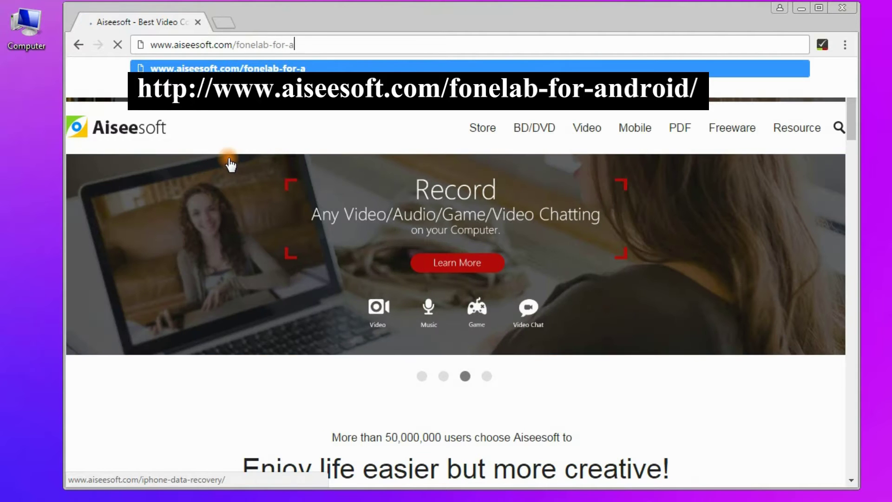
text(ndroid)
Load the aiseesoft.com/fonelab-for-android product page in the browser.
key(Return)
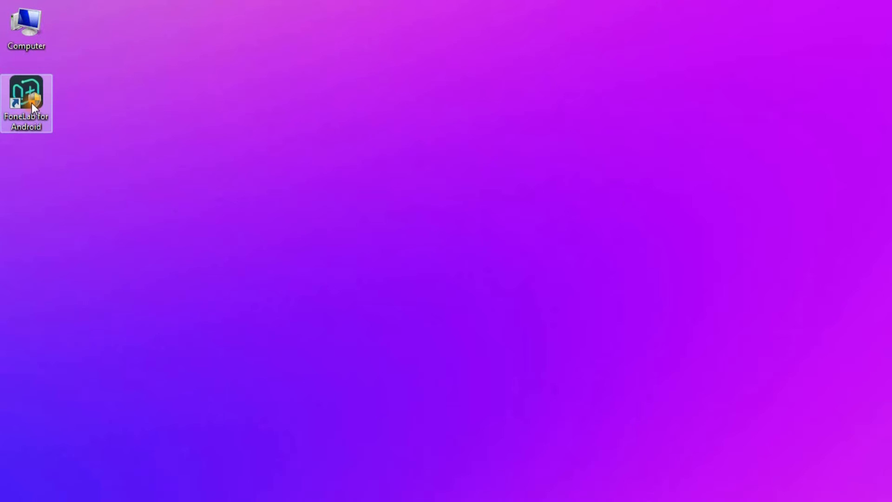
Launch FoneLab for Android and clear the Contacts & Messages and Media file-type groups.
double_click(32, 103)
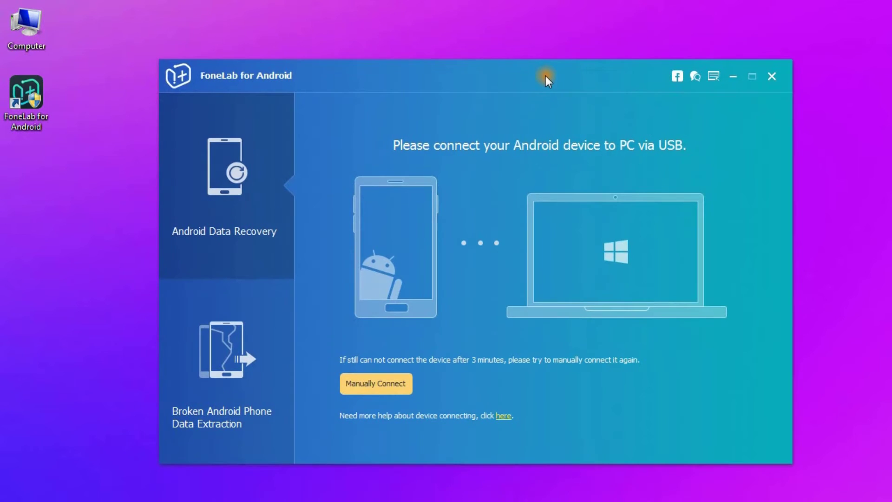
drag(546, 76, 515, 59)
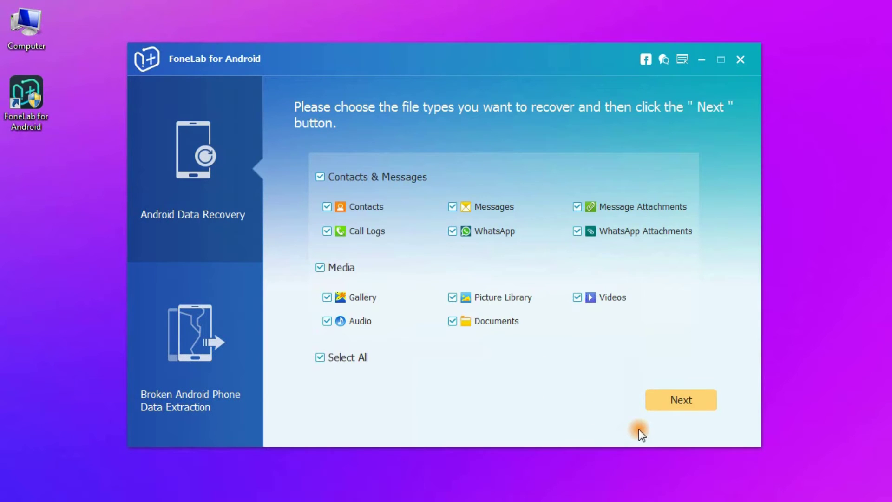
click(320, 177)
click(320, 267)
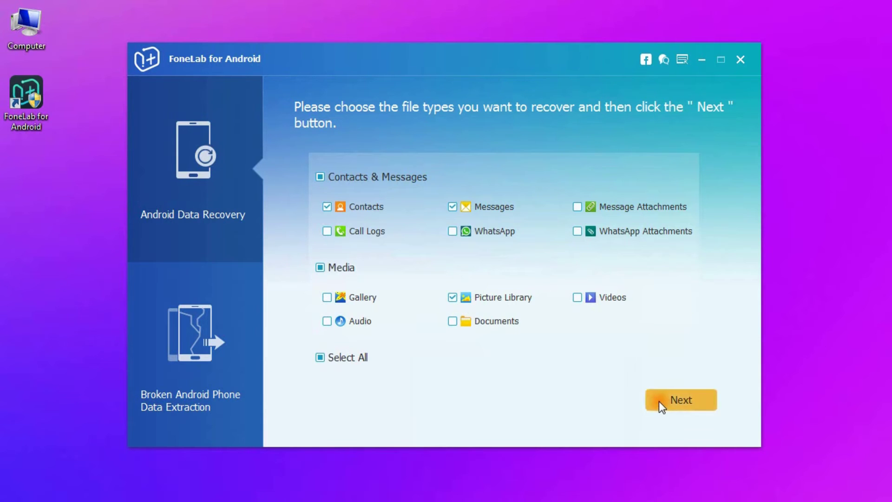
Scan the Samsung phone with root access, finding 127 contacts, 3 messages and 2 pictures.
click(680, 400)
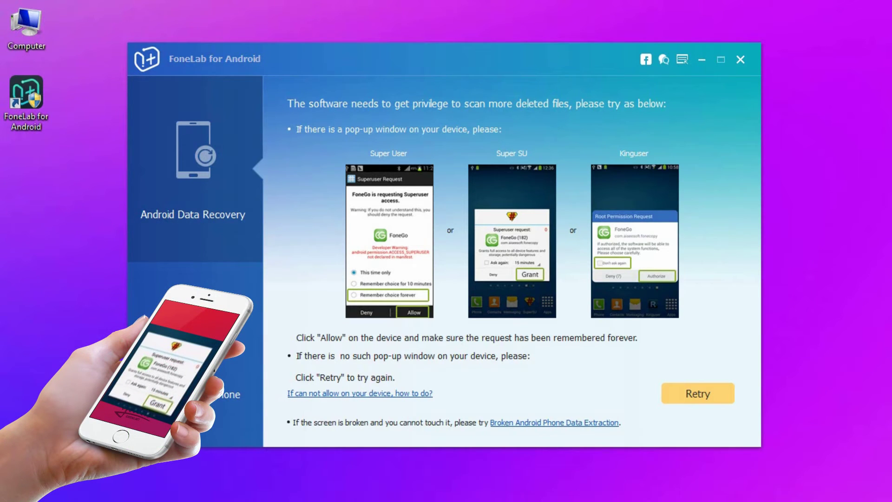
click(698, 394)
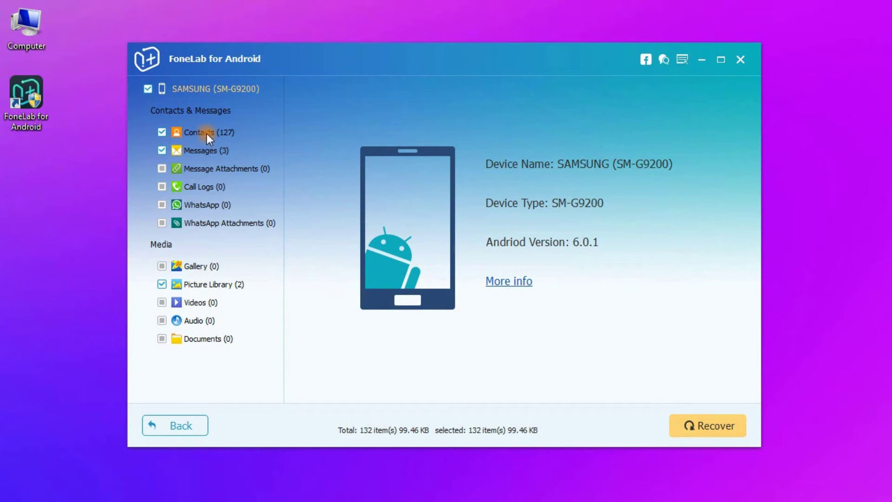
Review the found contacts, messages and pictures, then select only the first message thread.
click(207, 133)
click(207, 152)
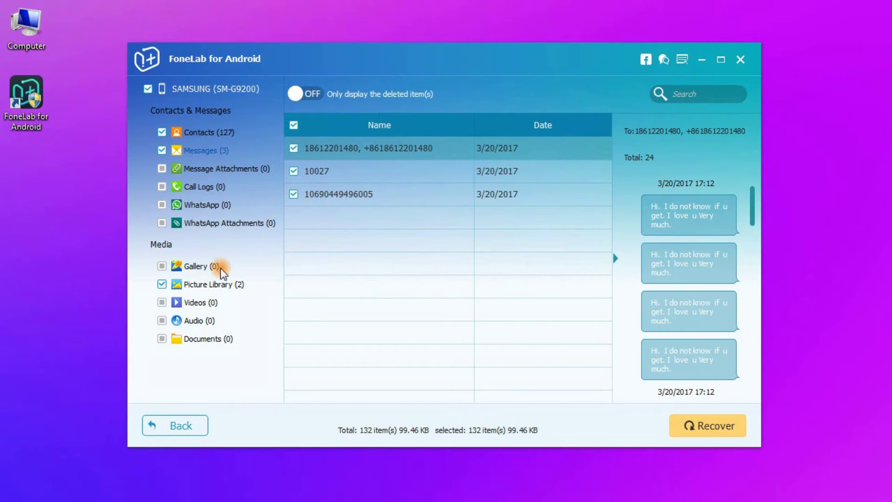
click(202, 284)
click(202, 151)
click(294, 148)
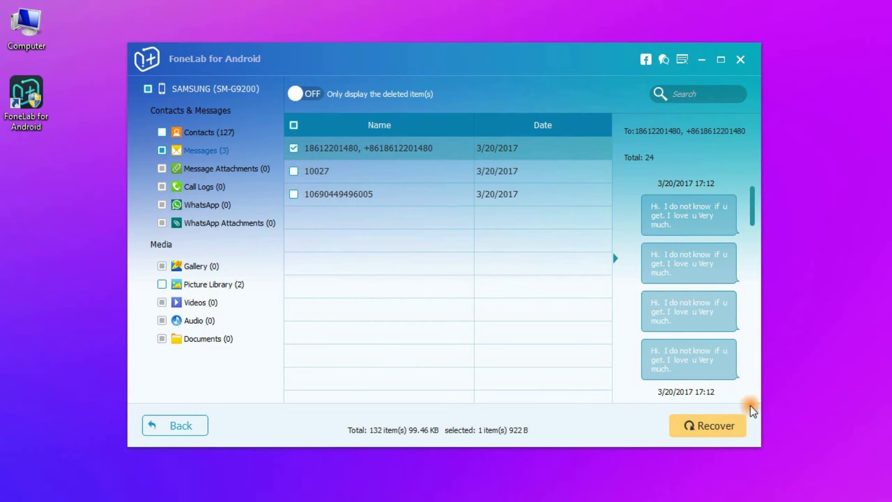
Recover that message thread to a chosen folder on the desktop.
click(718, 425)
click(540, 211)
click(594, 445)
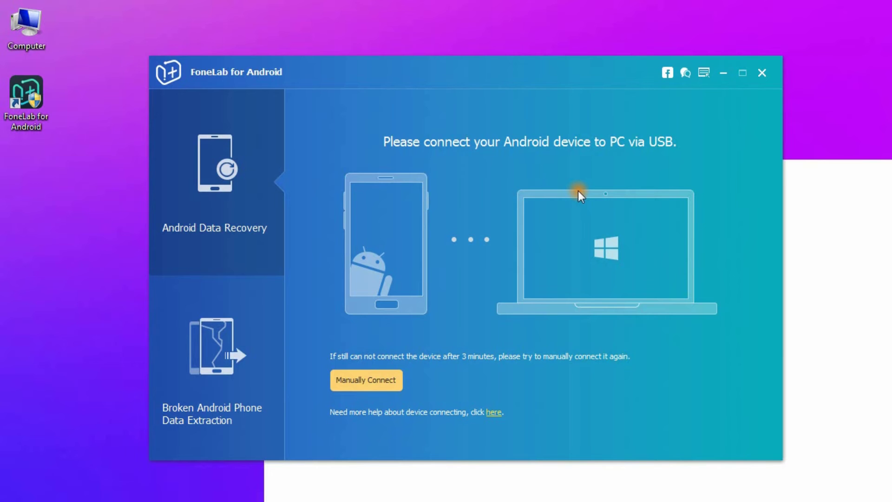
Start broken-screen extraction and confirm the device as Galaxy S6, model SM-G9200.
click(240, 321)
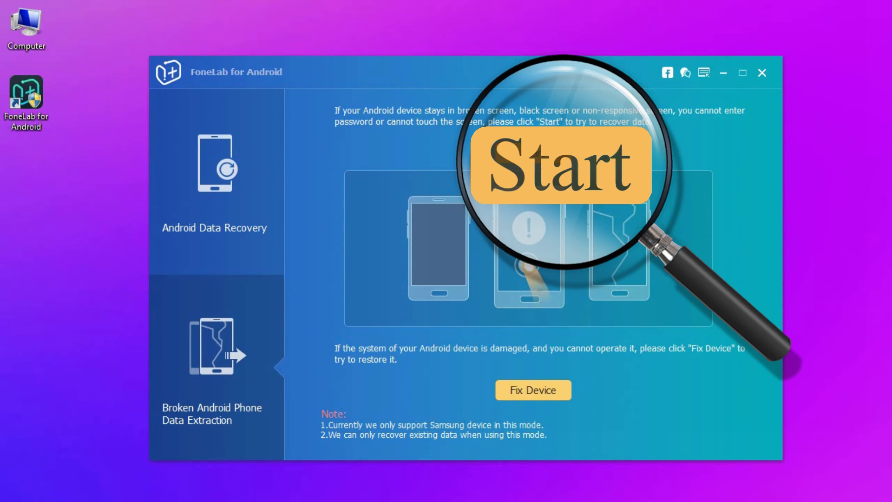
click(561, 158)
click(668, 199)
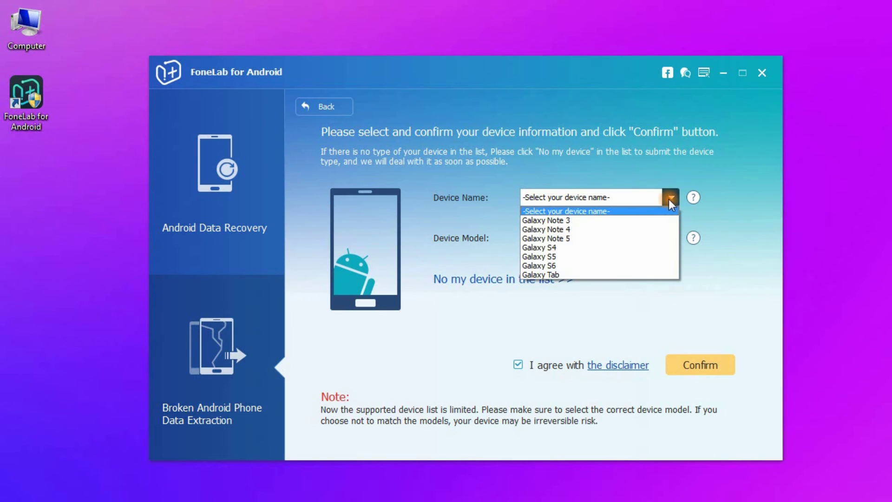
click(617, 266)
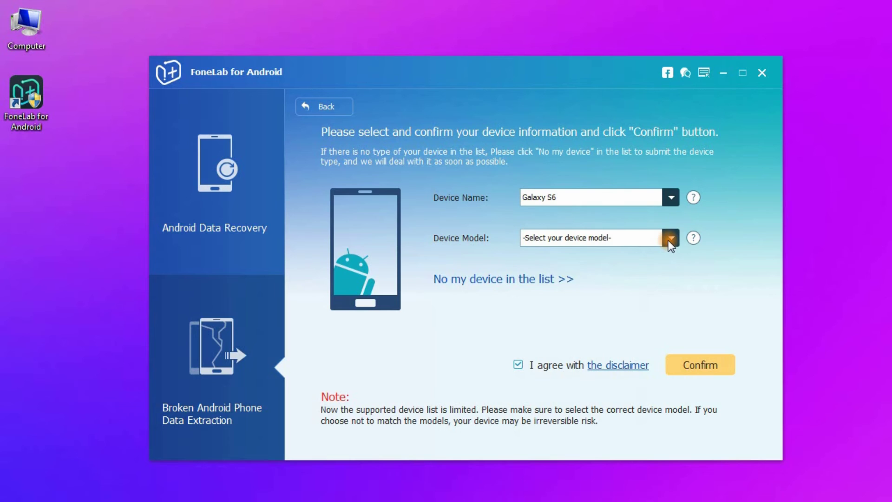
click(669, 240)
click(592, 255)
click(685, 365)
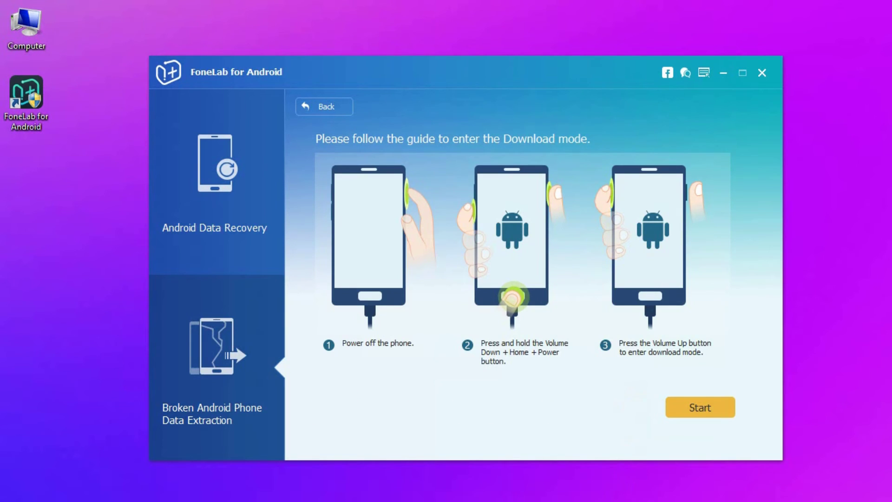
Start downloading the Galaxy S6 recovery package from the Download mode guide.
click(687, 414)
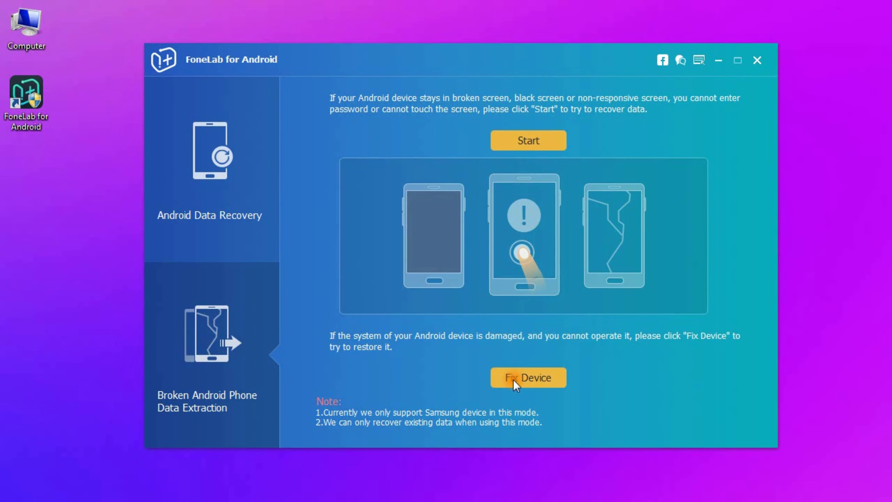
Fix the device as 'Stuck in the Download mode' so the phone restarts.
click(514, 379)
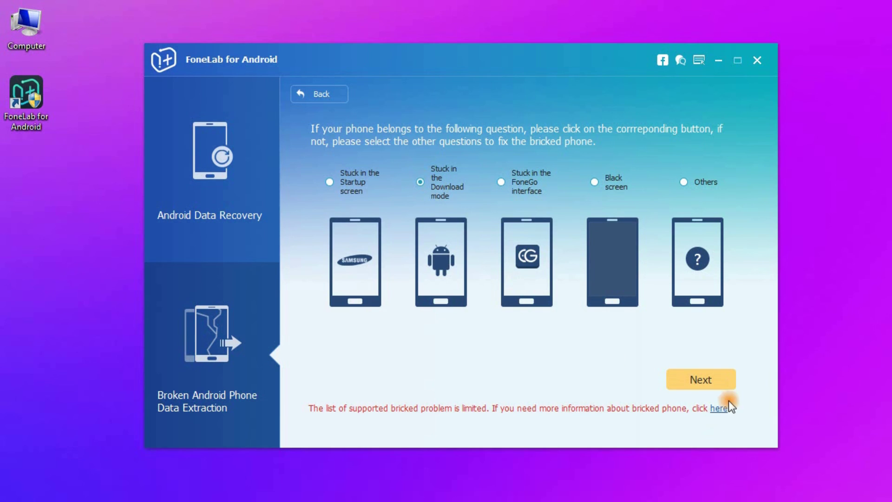
click(711, 380)
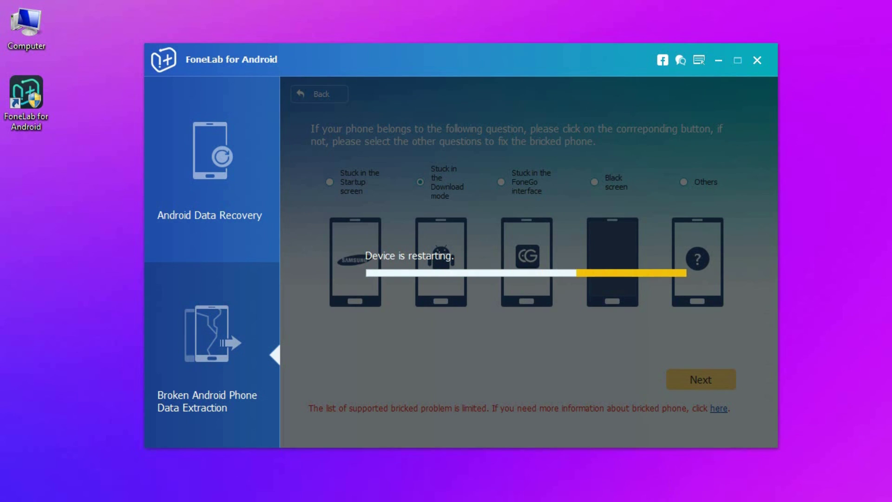